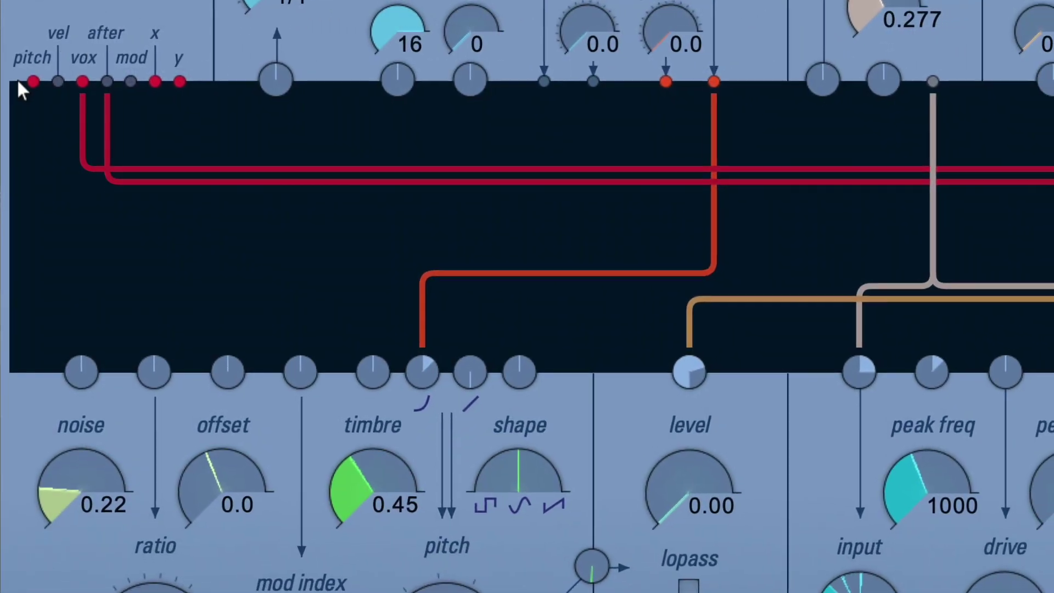
Step: Cable the KEY pitch output into the oscillator's timbre input jack
left_click_drag(33, 81, 398, 344)
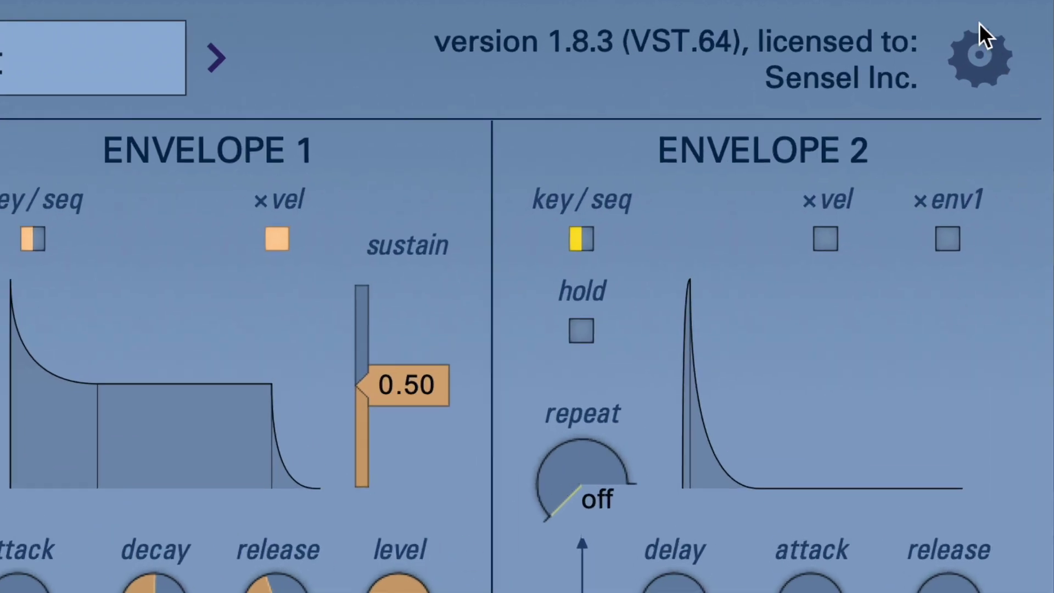
Step: Set Aalto's input protocol to MIDI MPE from the settings menu
left_click(980, 57)
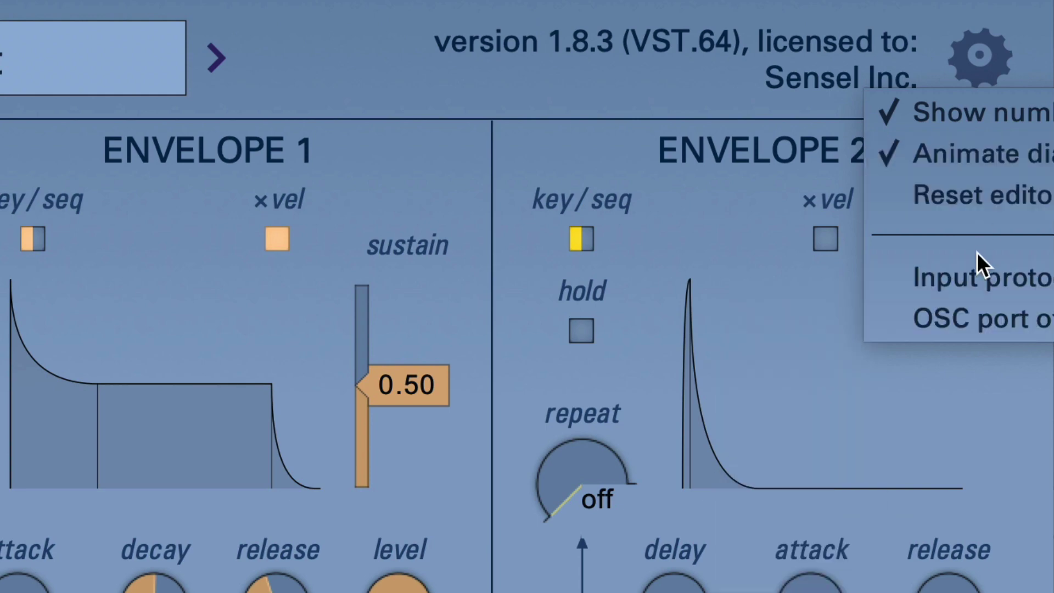
mouse_move(964, 265)
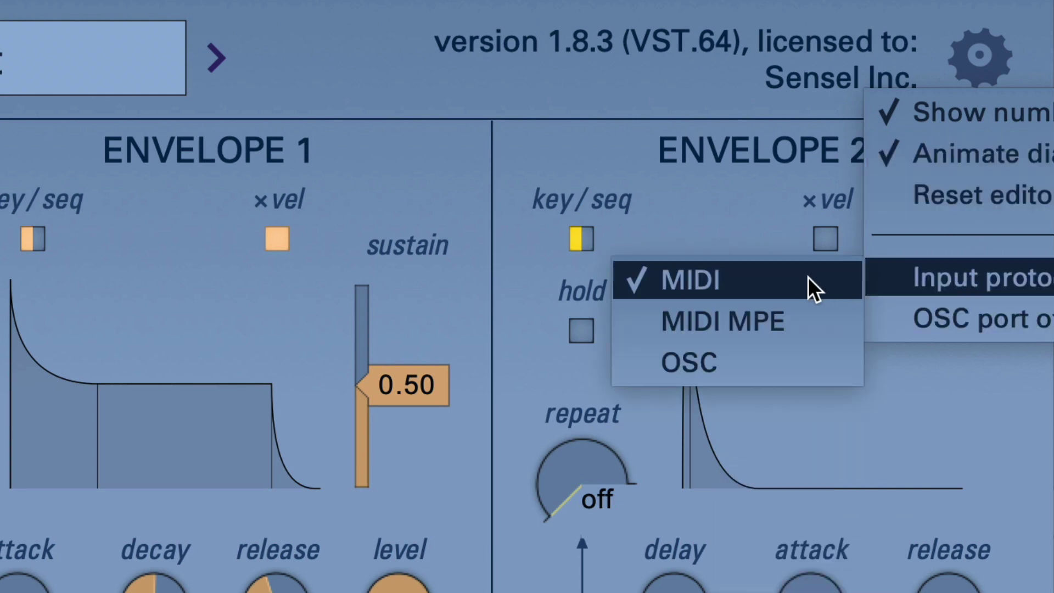
left_click(781, 316)
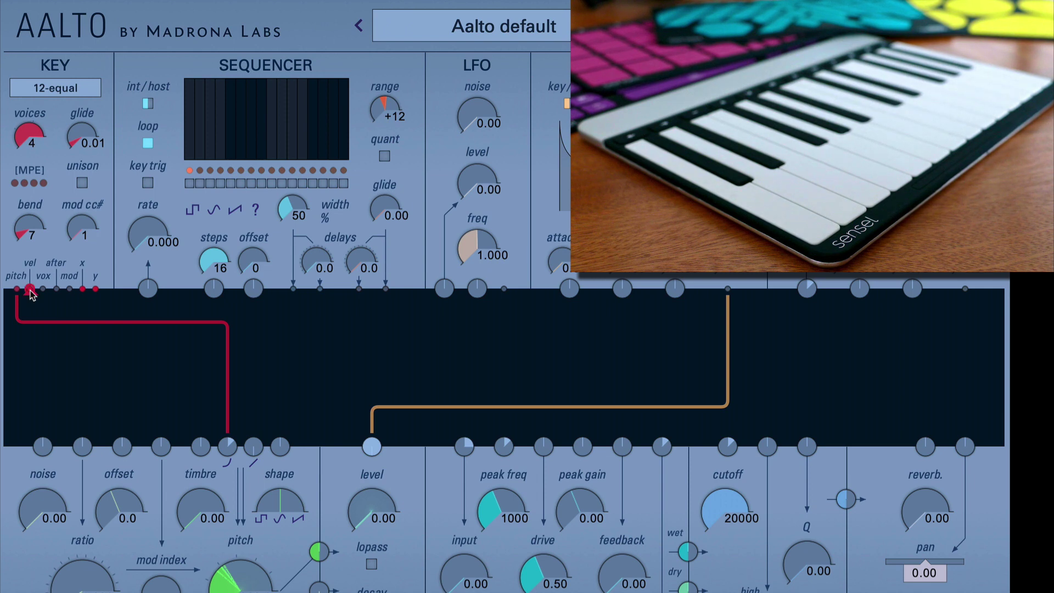
Step: Cable a KEY voice output into the filter's Q input jack
left_click_drag(843, 478, 805, 448)
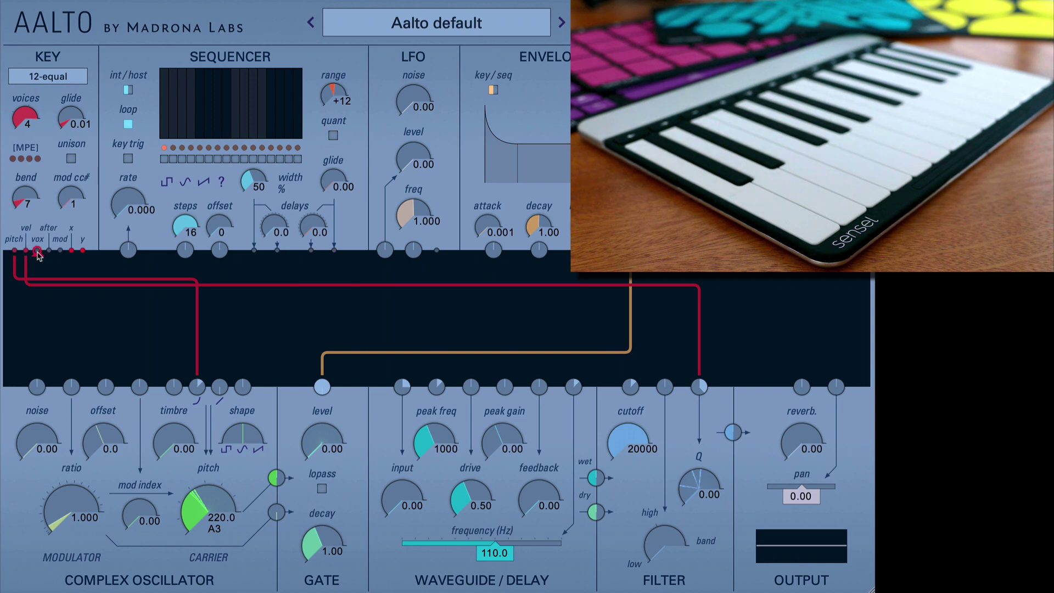
Step: Patch a key output into the pan input and set the pan offset to -0.70
left_click_drag(538, 412, 835, 393)
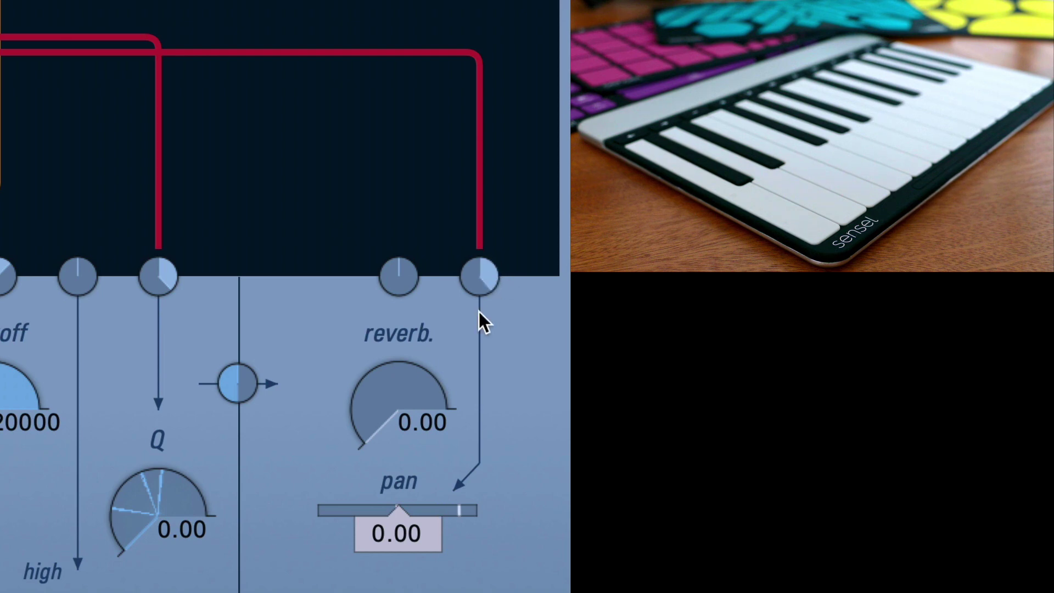
left_click_drag(397, 540, 356, 541)
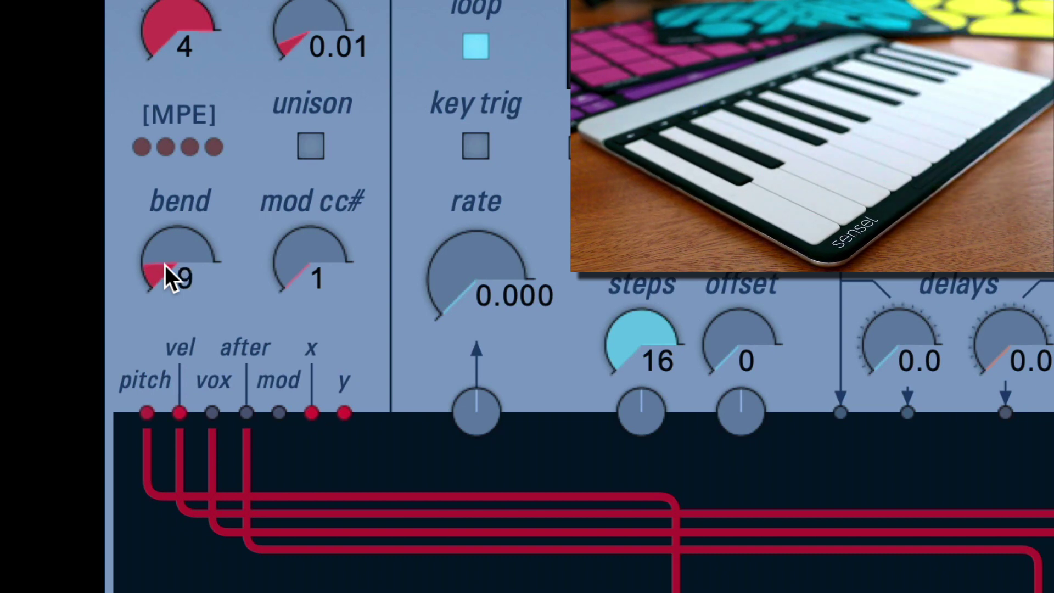
Step: Raise the KEY pitch-bend range to 48 and cable the y output into timbre
left_click_drag(164, 265, 165, 245)
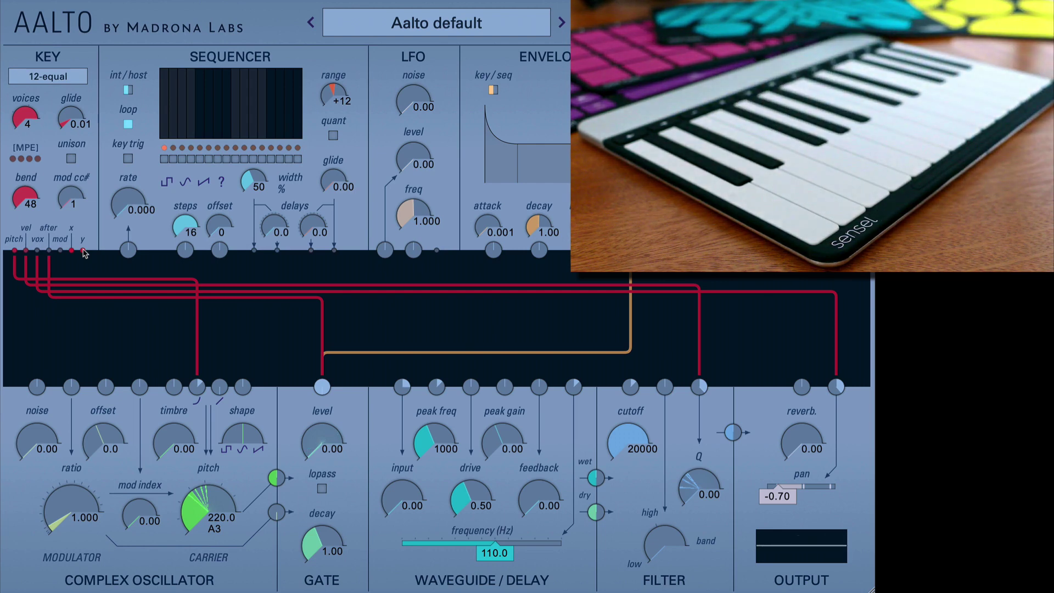
left_click_drag(146, 372, 175, 391)
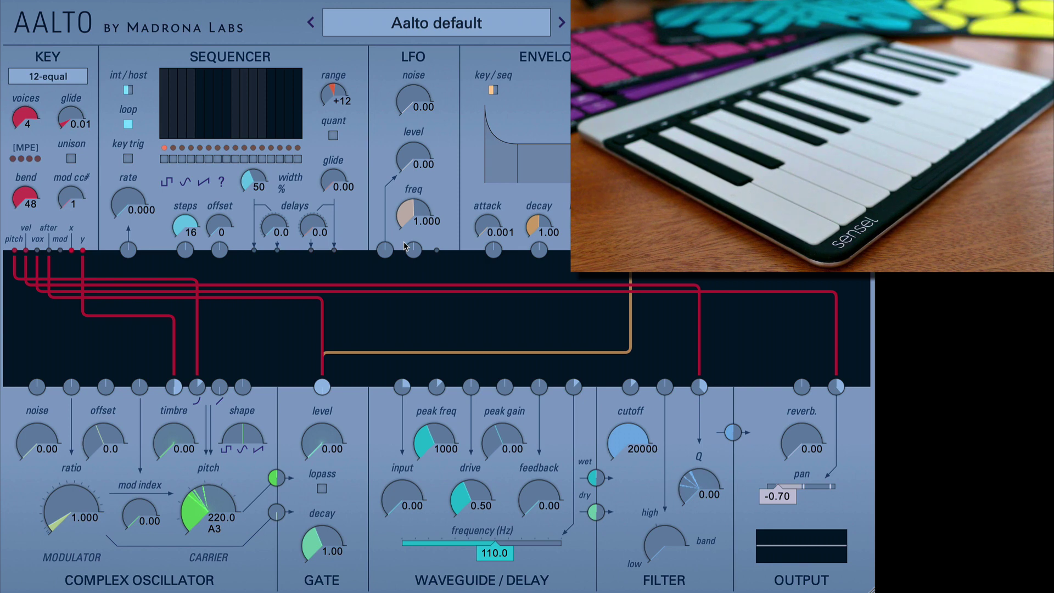
Step: Load the hazy horns preset from the Aalto+Morph collection
left_click(422, 27)
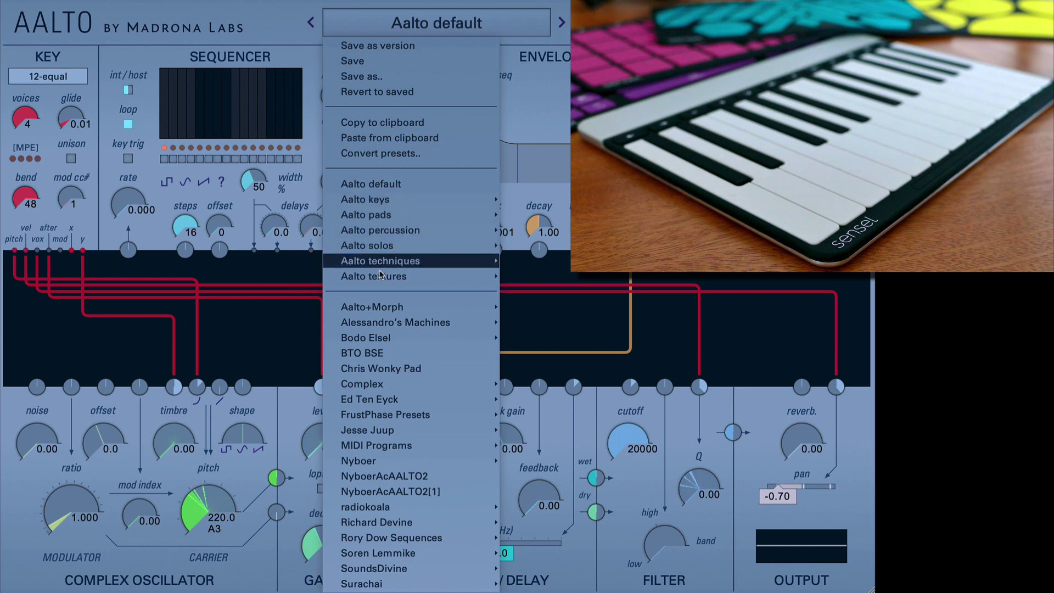
mouse_move(380, 307)
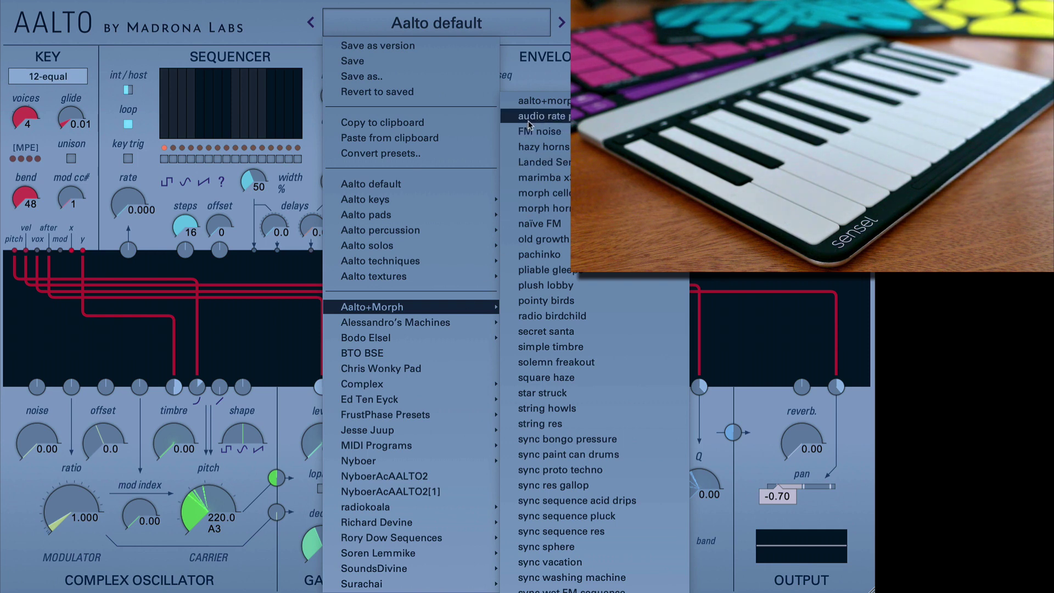
left_click(531, 146)
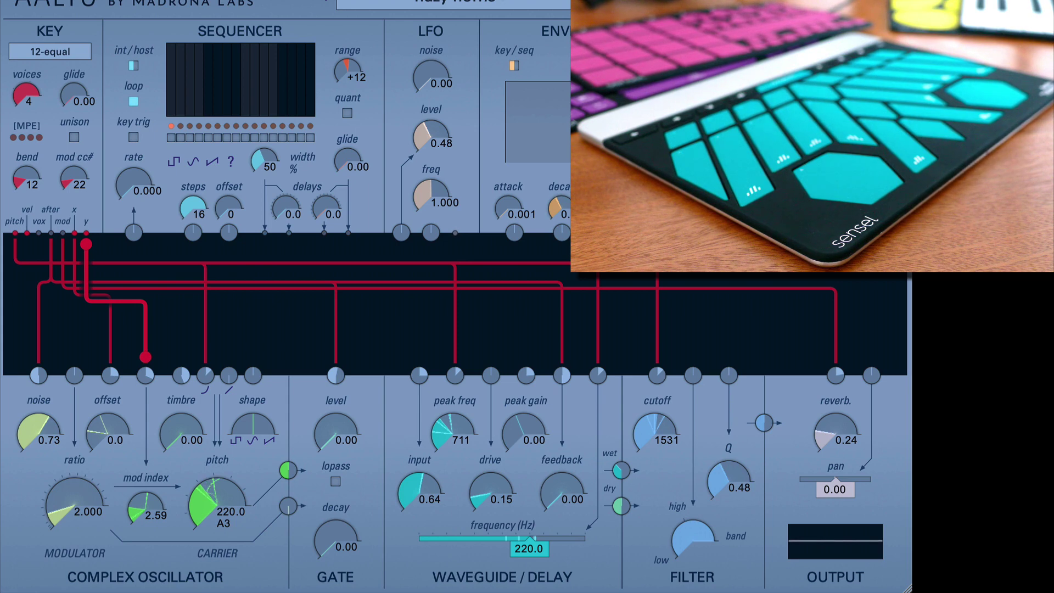
Step: Load the sync bongo pressure preset from the Aalto+Morph collection
left_click(454, 3)
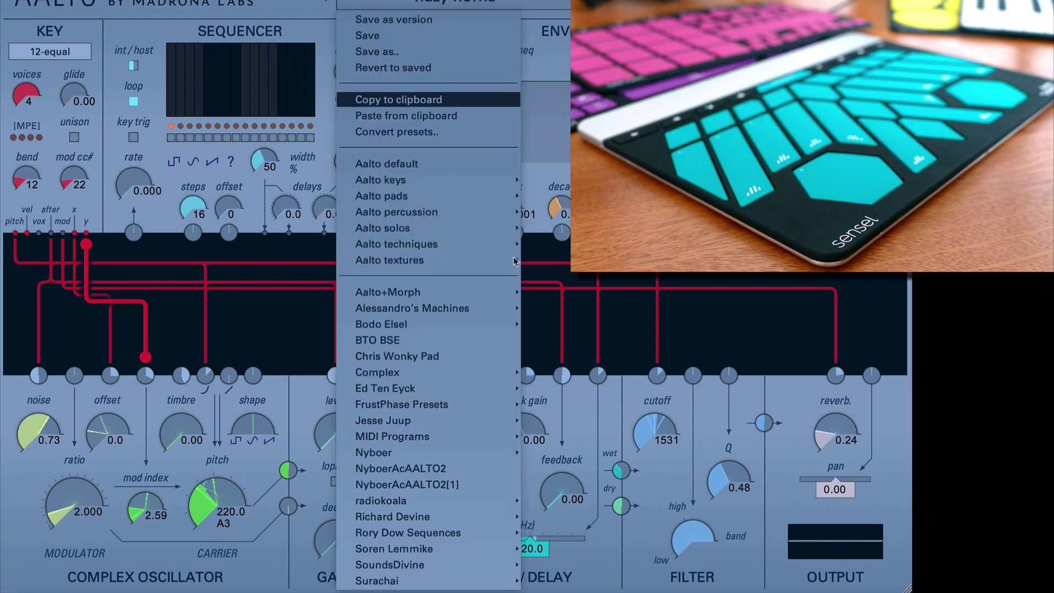
mouse_move(474, 293)
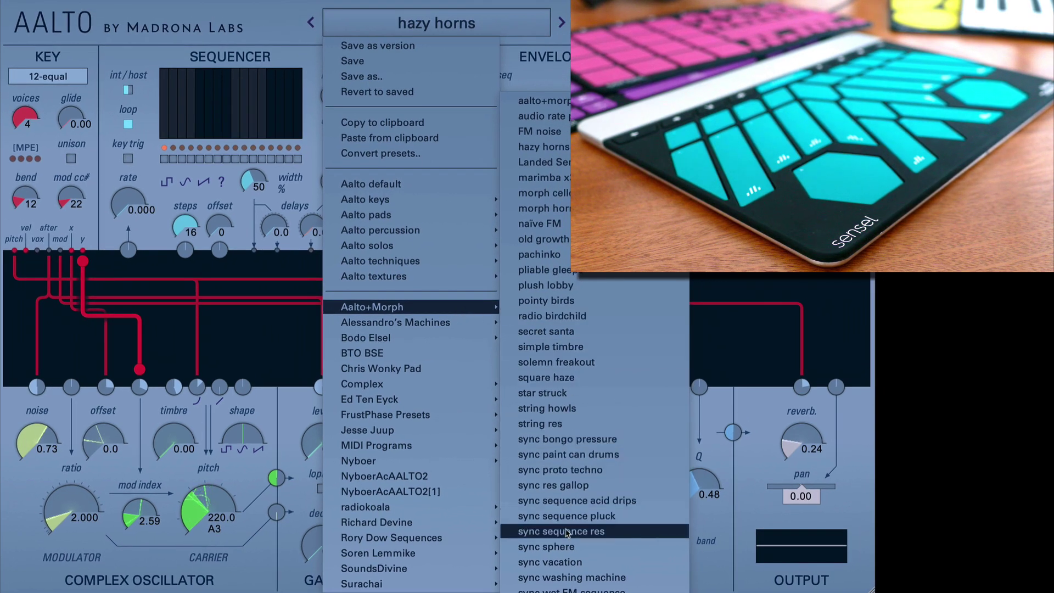
left_click(566, 439)
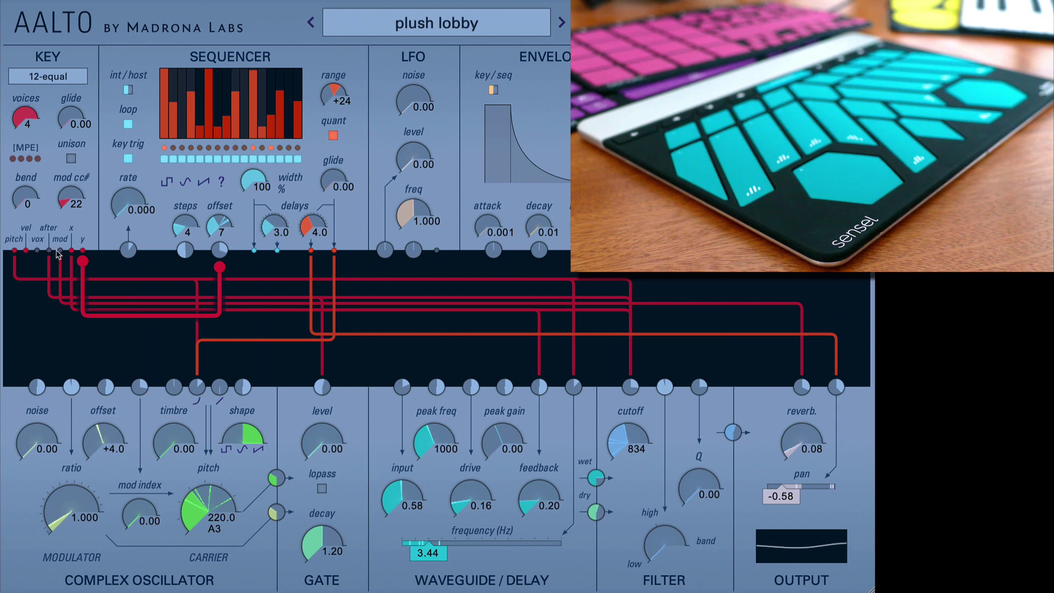
Step: Cable the KEY 'after' output into the sequencer rate's modulation input
left_click_drag(49, 251, 129, 250)
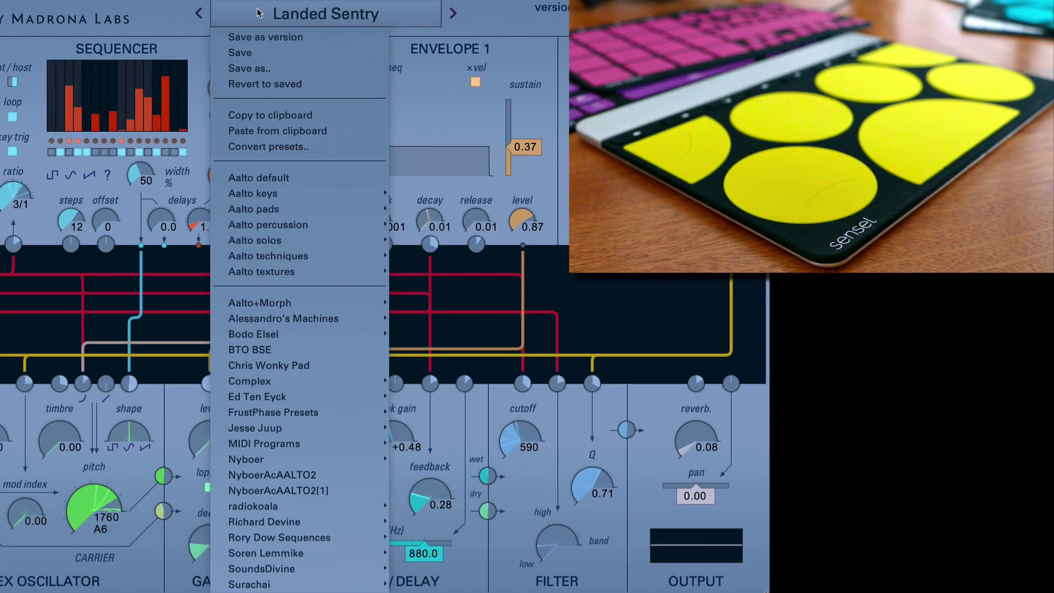
Step: Load the deep bongo preset, then switch to Landed Sentry from Aalto+Morph
mouse_move(303, 224)
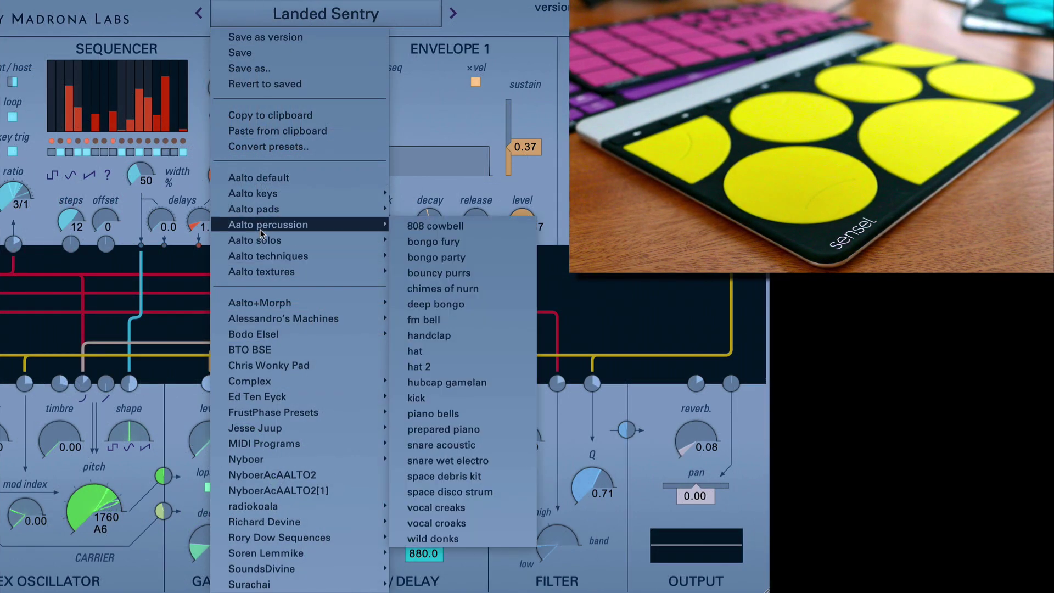
left_click(430, 304)
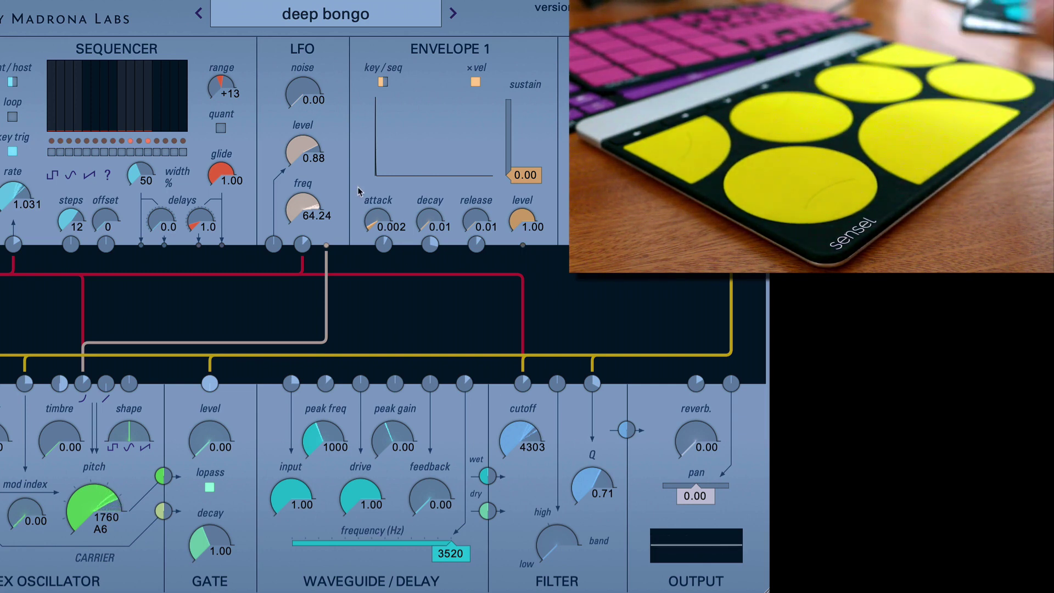
left_click(315, 15)
mouse_move(303, 305)
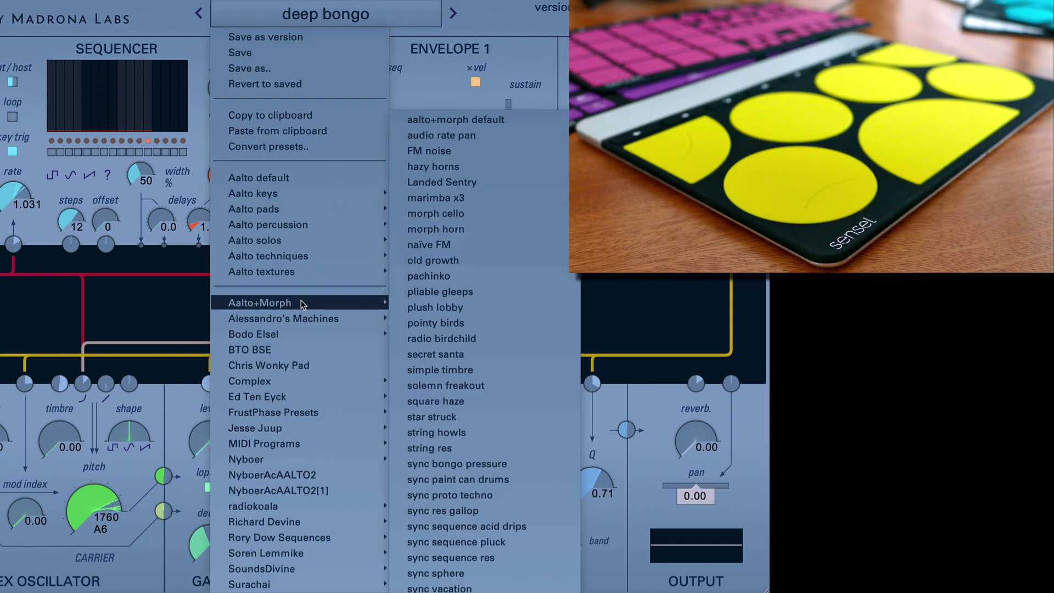
left_click(466, 182)
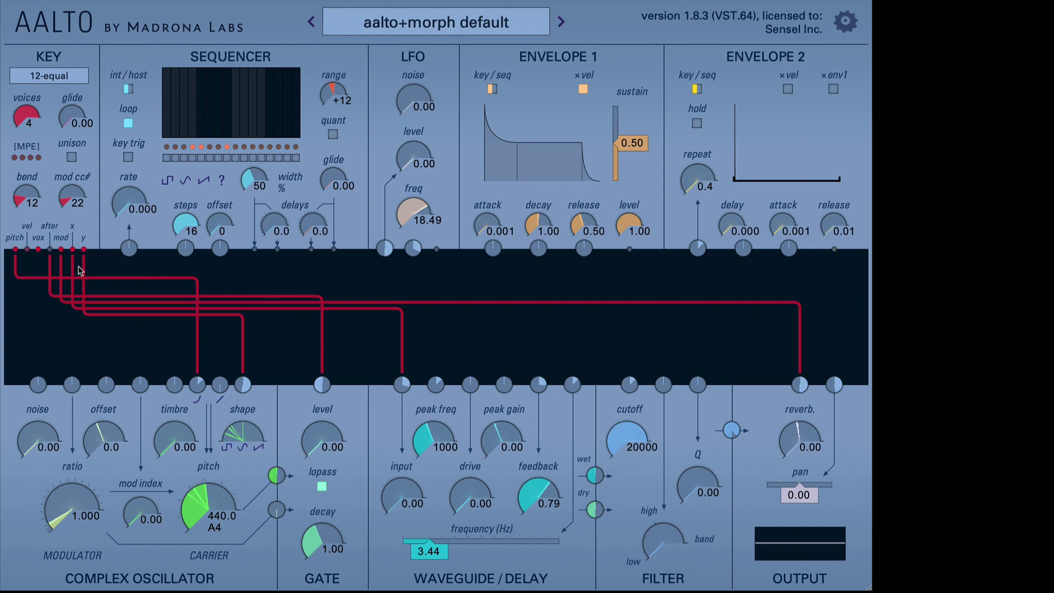
Step: Launch SenselApp by searching 'sensel' in system search
key("super+space")
type("sensel")
key("Return")
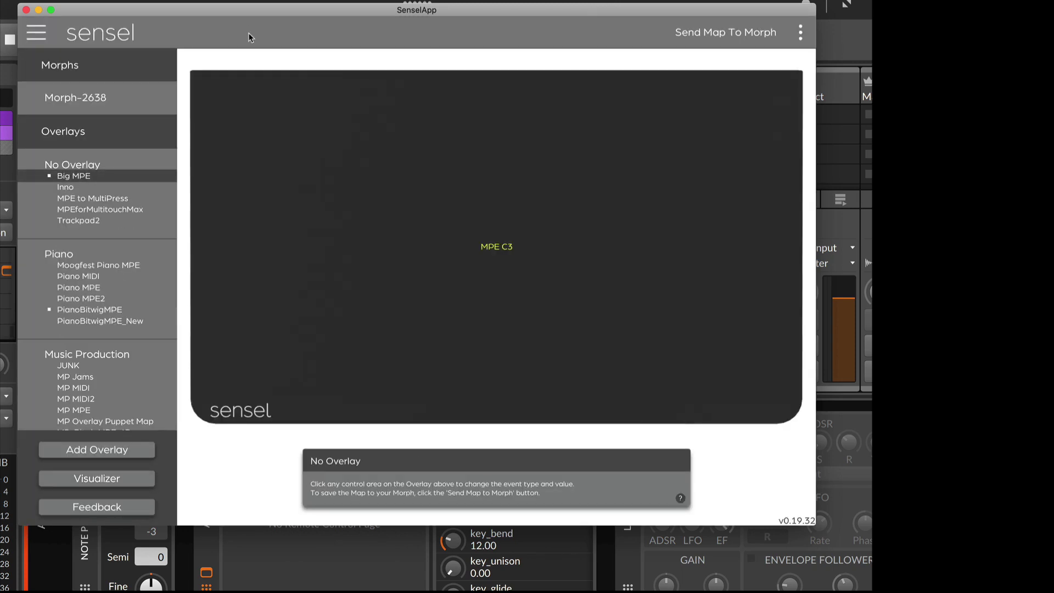
Step: Load the Thunder_Bitwig_Serum overlay under Buchla Thunder and show its Set 1 mapping
scroll(98, 382, "down", 10)
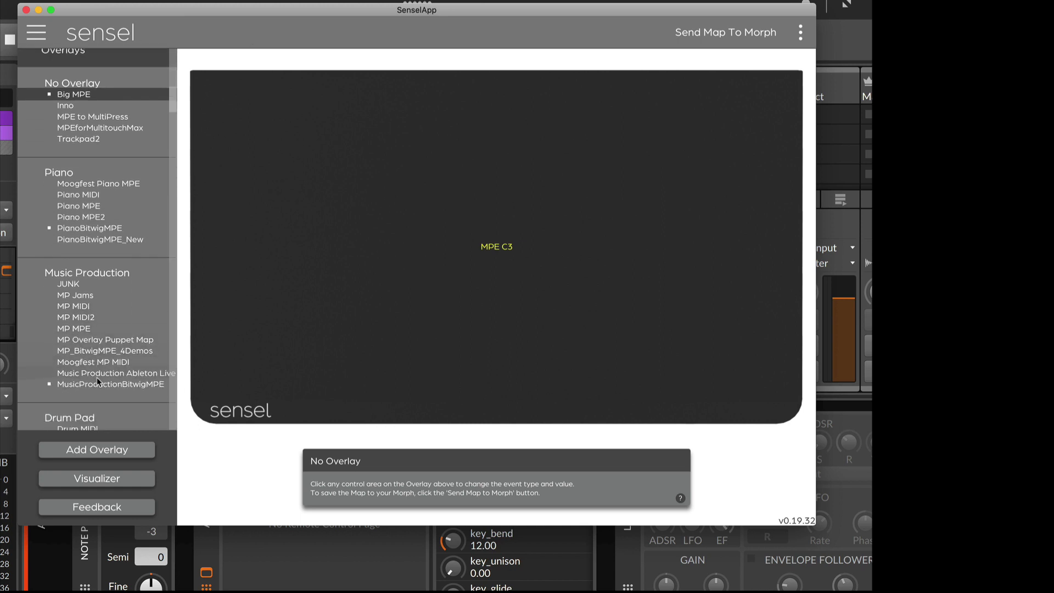
scroll(98, 382, "up", 5)
scroll(90, 340, "down", 8)
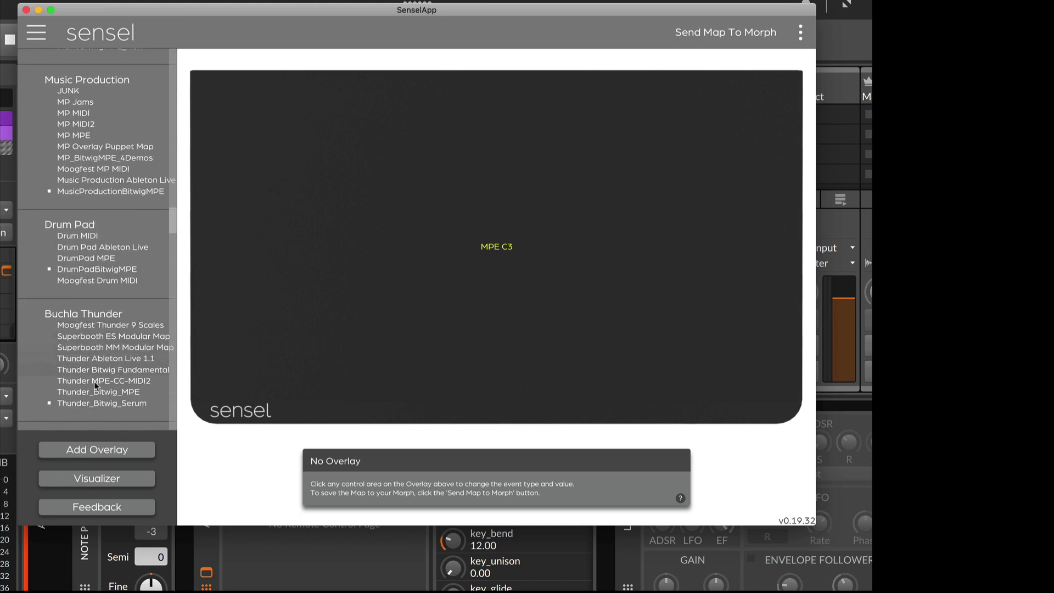
scroll(88, 308, "down", 2)
left_click(96, 288)
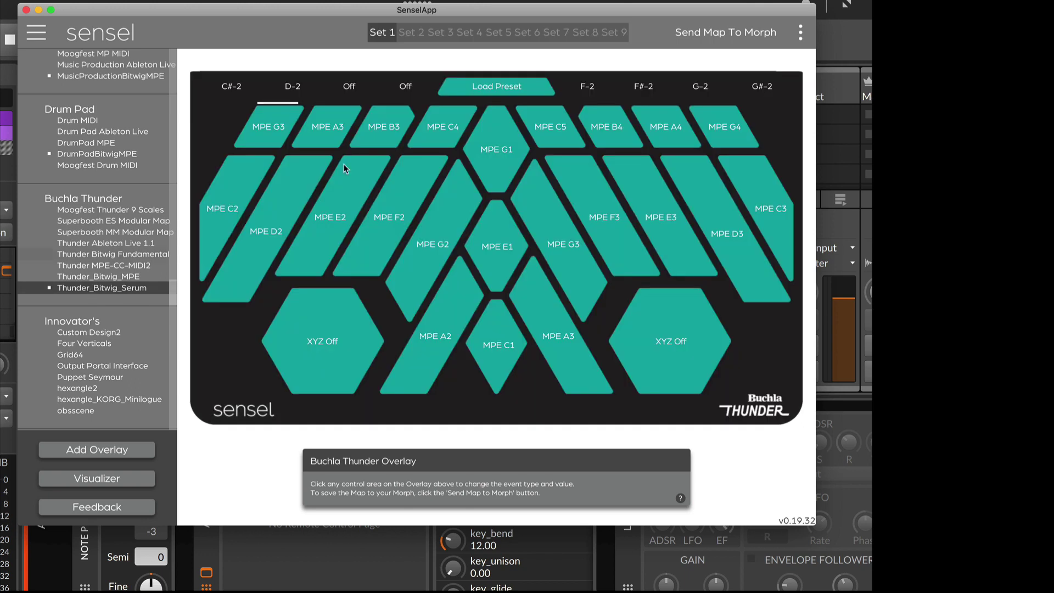
left_click(391, 36)
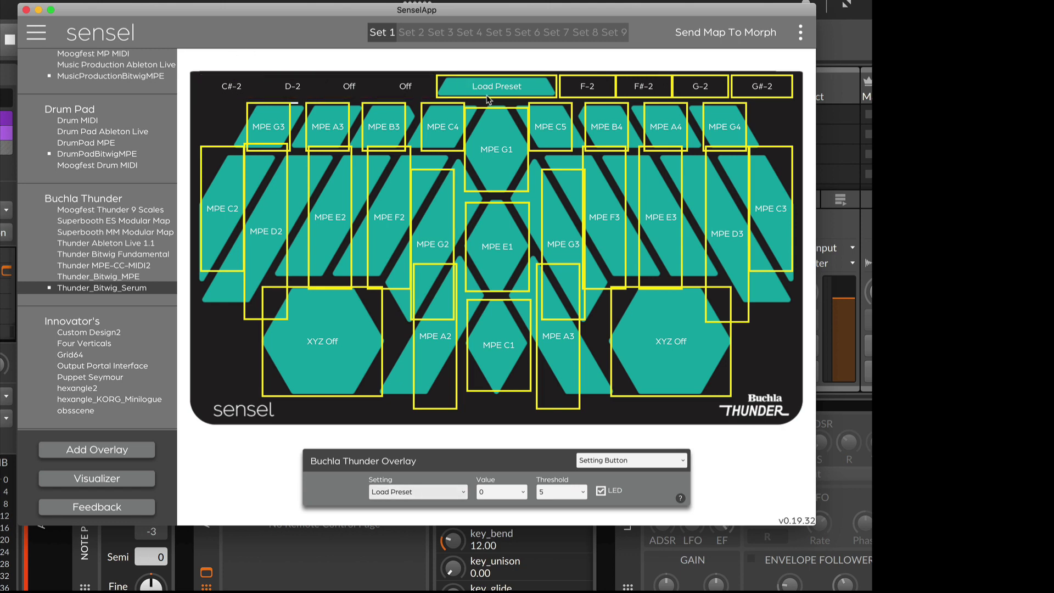
Step: Change the left XYZ pad's X axis from Pitch Bend to CC 73
left_click(592, 79)
left_click(663, 89)
left_click(664, 328)
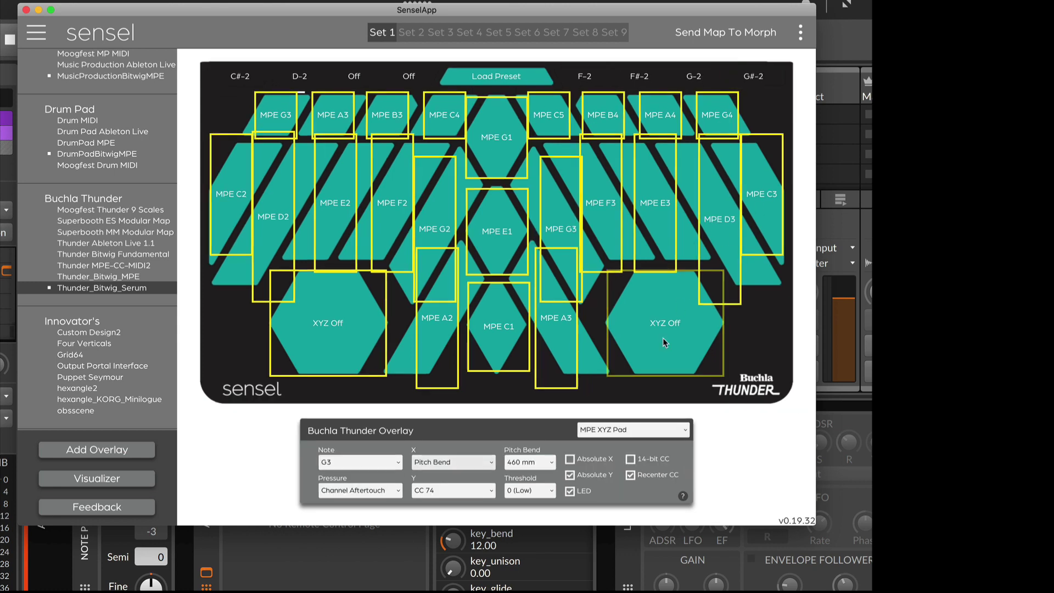
left_click(331, 348)
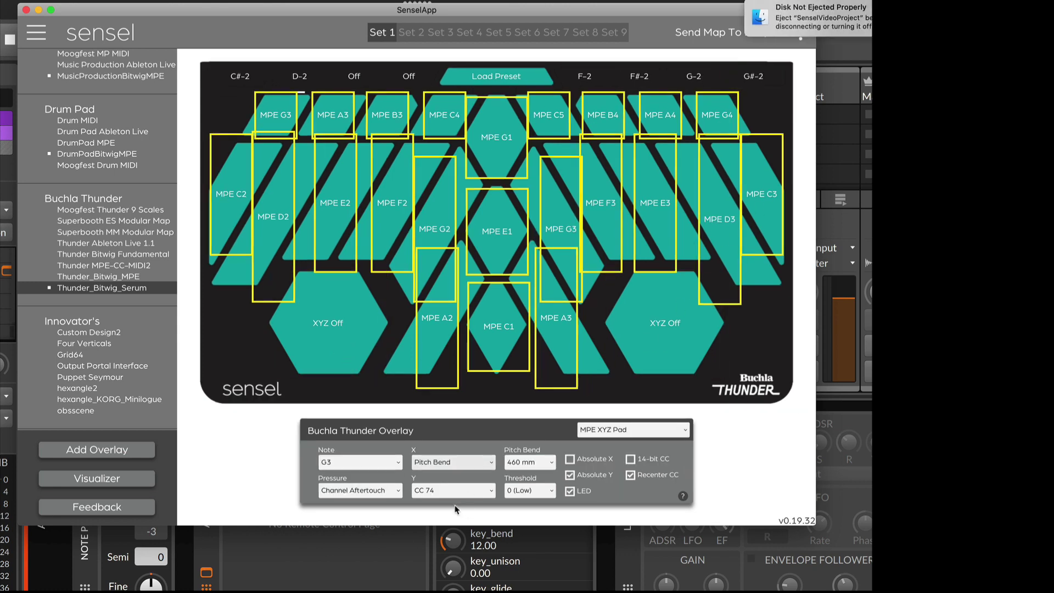
left_click(458, 467)
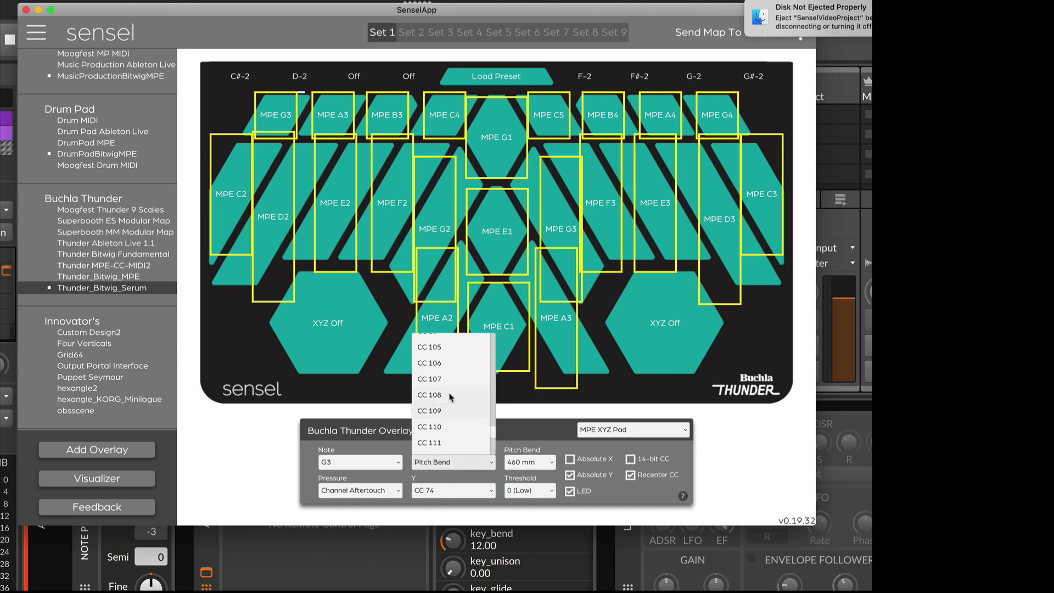
scroll(450, 397, "up", 7)
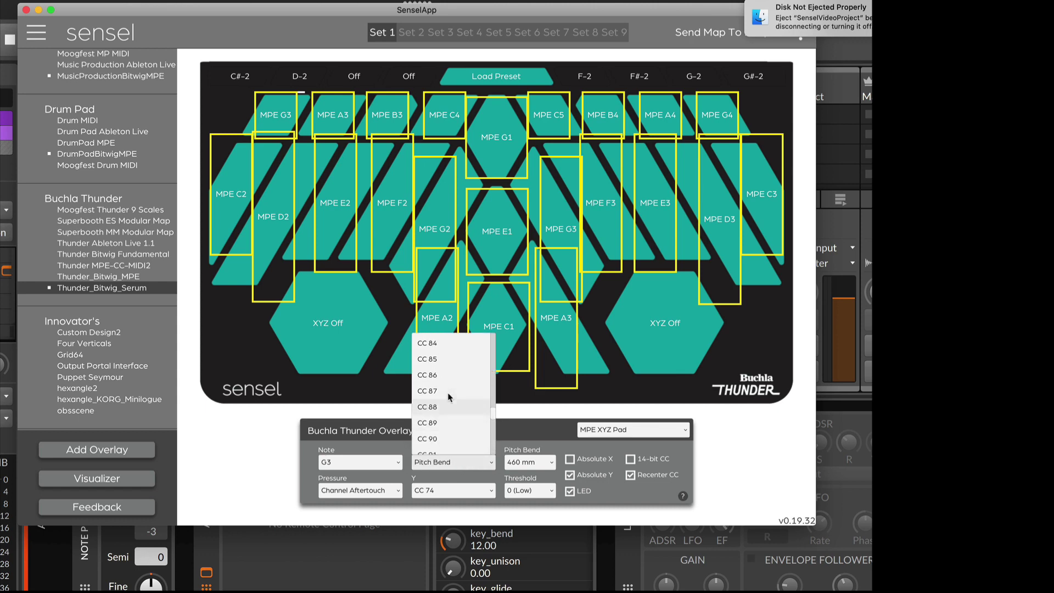
scroll(449, 397, "up", 5)
left_click(449, 397)
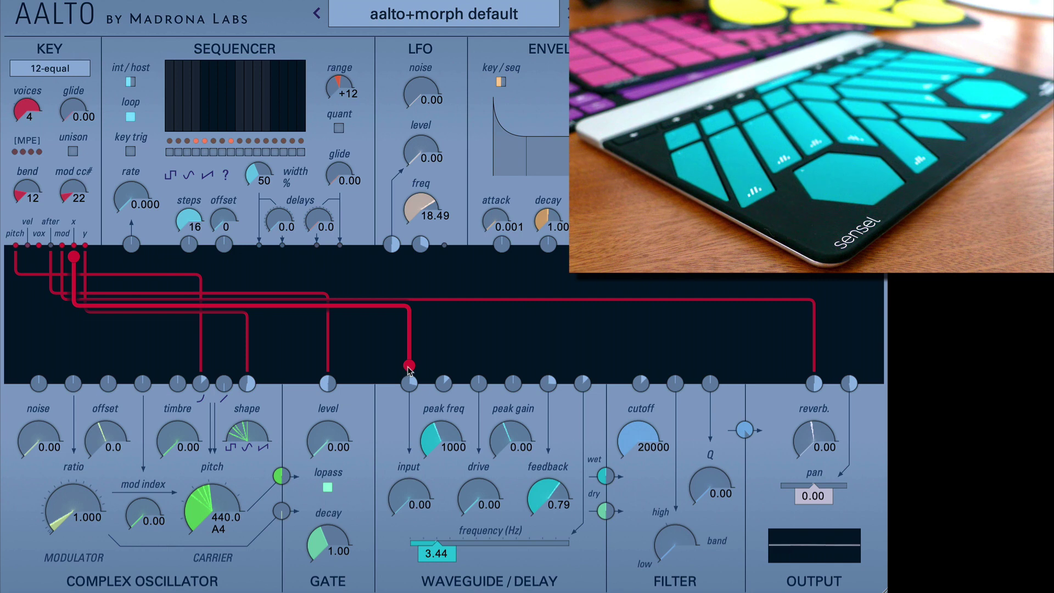
Step: Move the waveguide modulation cord to filter cutoff, lower cutoff to 1296, and cable aftertouch into Q
left_click_drag(408, 371, 646, 386)
left_click_drag(640, 444, 637, 424)
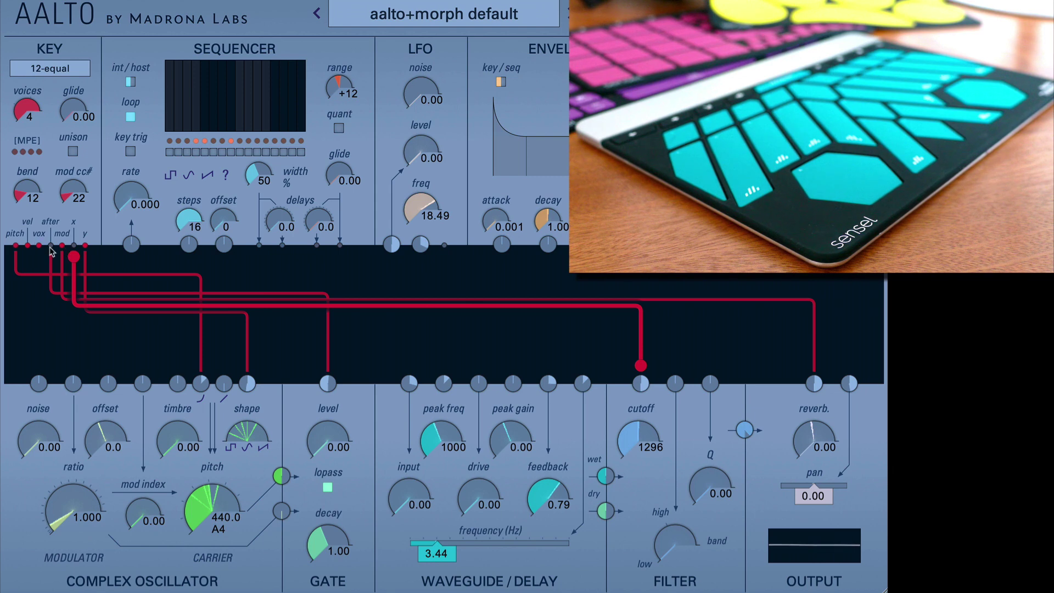
left_click_drag(50, 245, 707, 387)
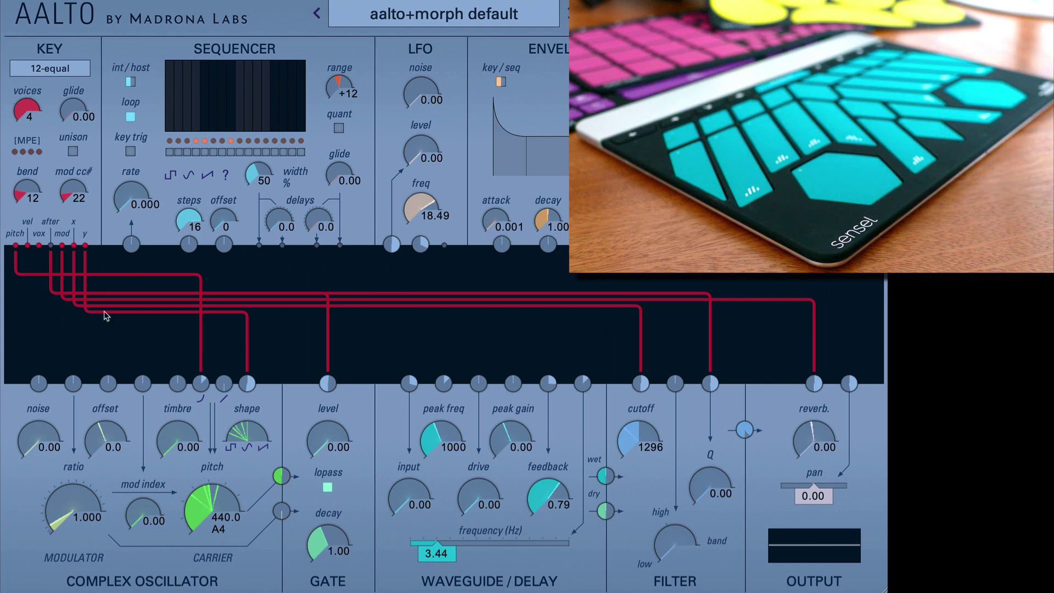
Step: Cable KEY x into the OUTPUT pan input and raise filter cutoff to 20000
left_click_drag(73, 245, 849, 383)
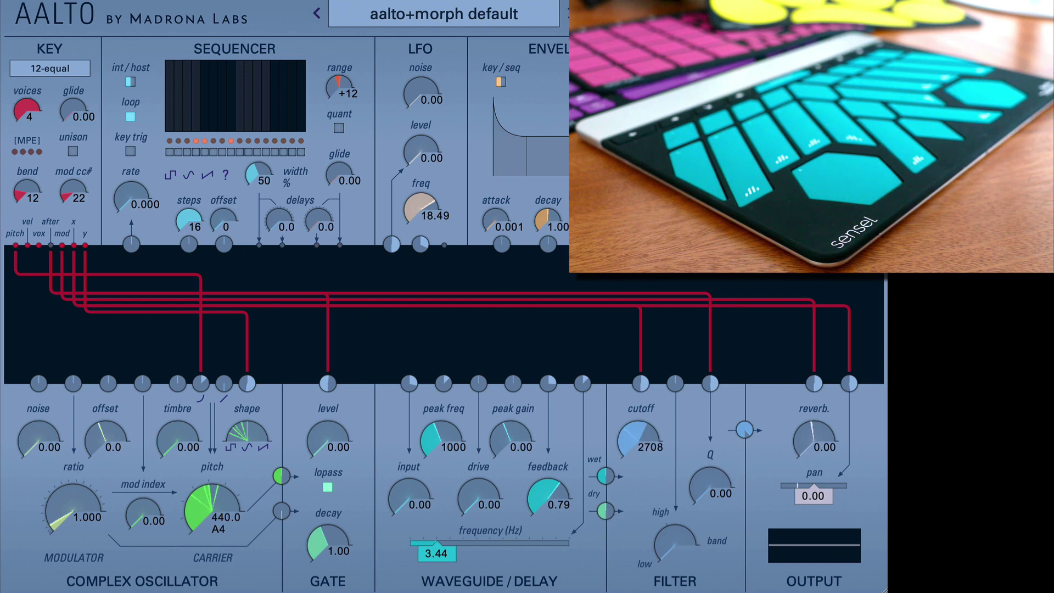
left_click_drag(637, 434, 636, 412)
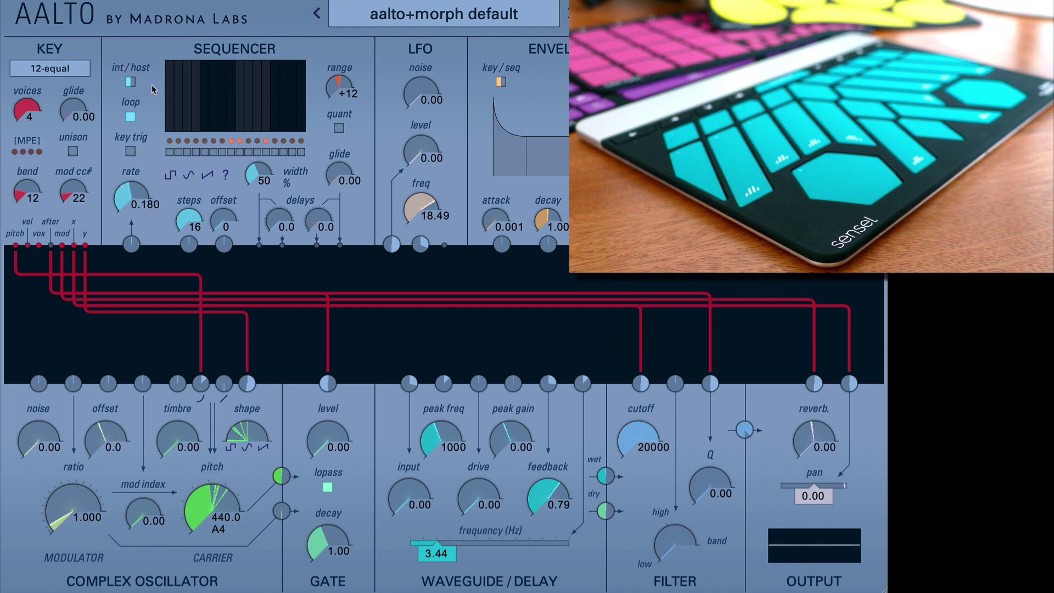
Step: Generate a random step pattern with the sequencer's '?' button
left_click(228, 174)
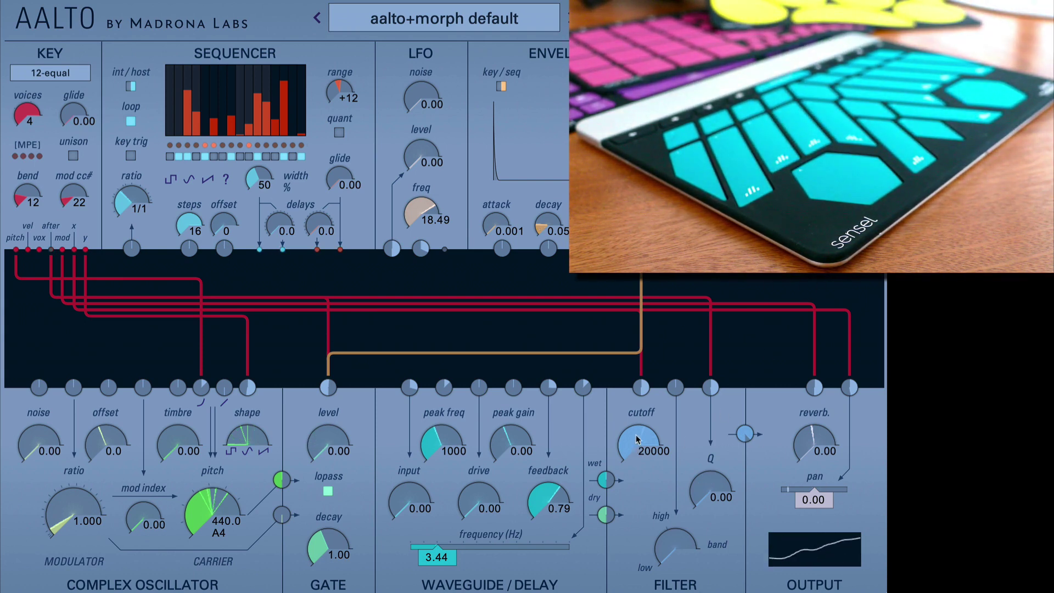
Step: Lower the filter cutoff from 20000 to 86
left_click_drag(637, 438, 636, 483)
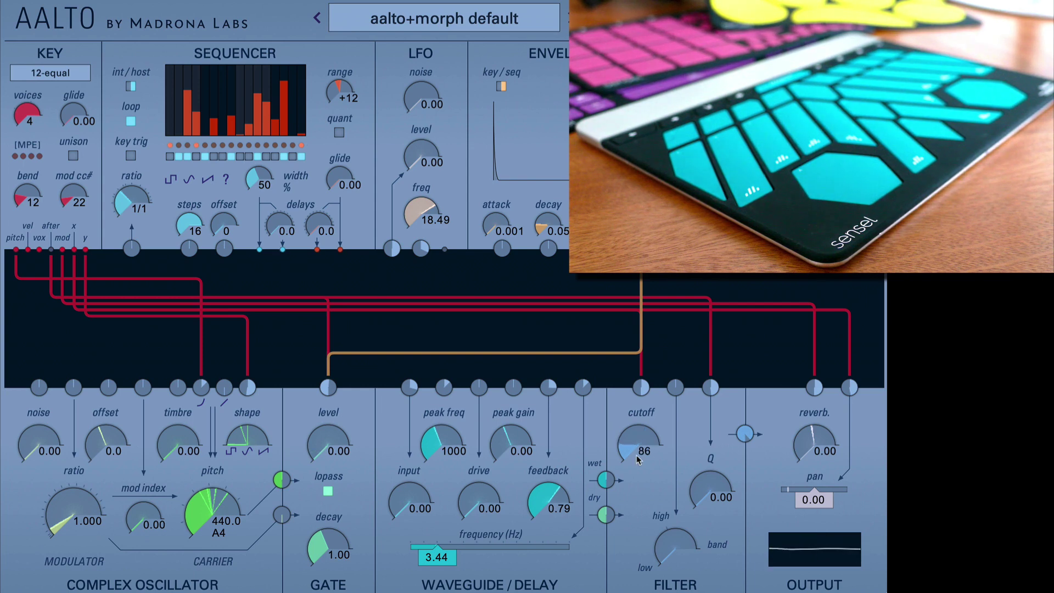